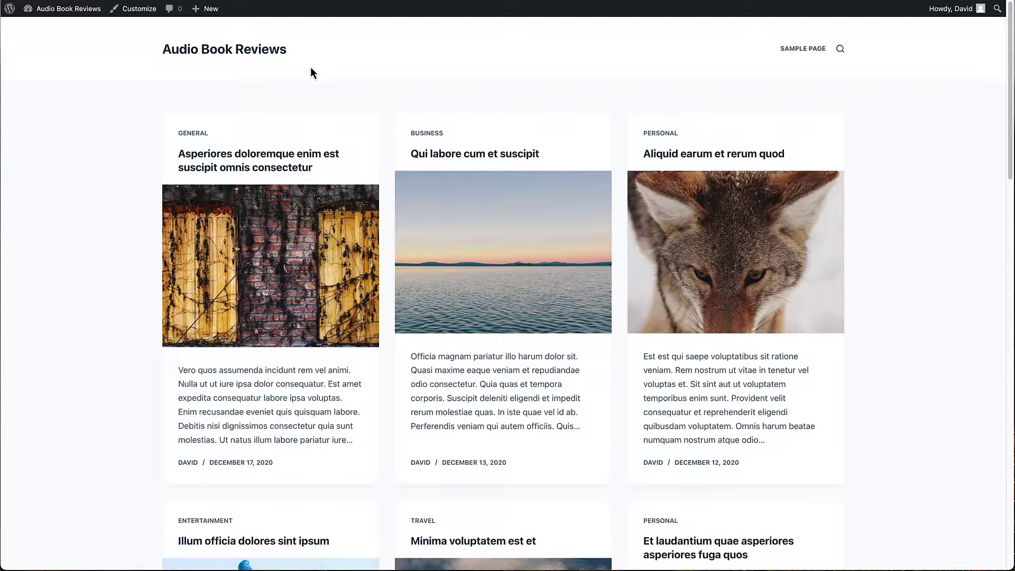
Step: Go from the site menu to the Dashboard, then to the Installed Plugins list of six plugins
mouse_move(69, 9)
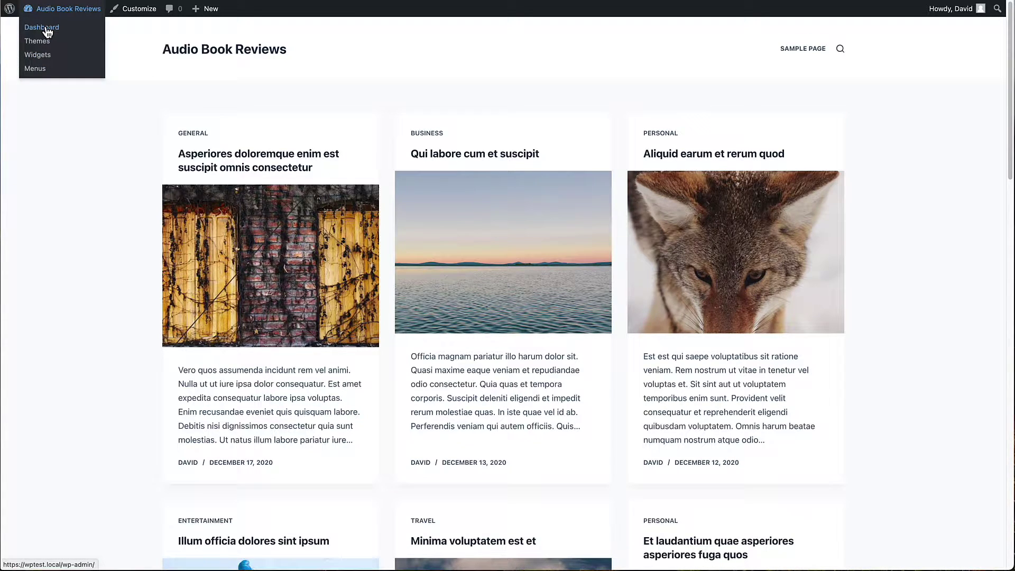
click(47, 31)
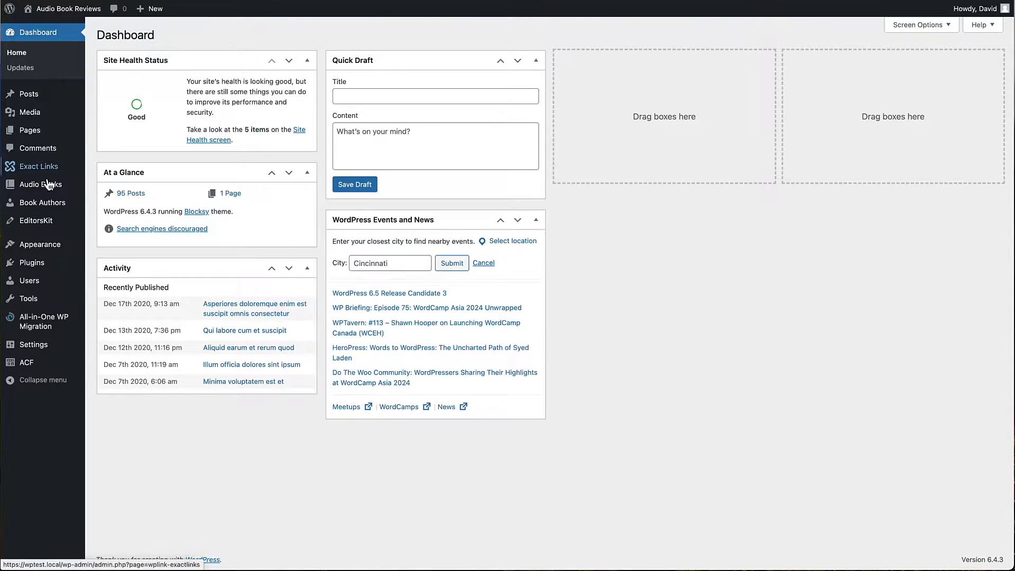
click(41, 265)
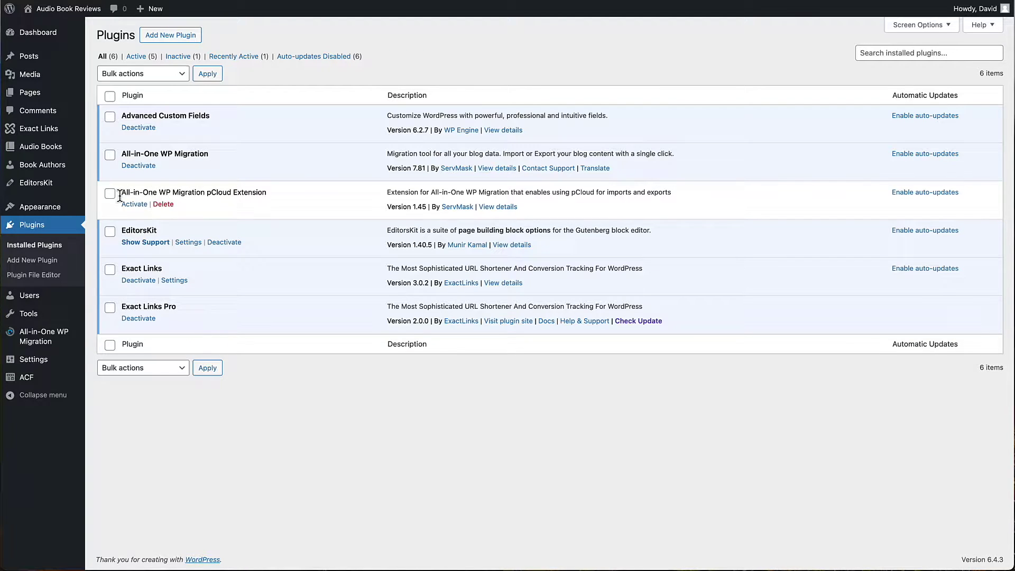
mouse_move(61, 337)
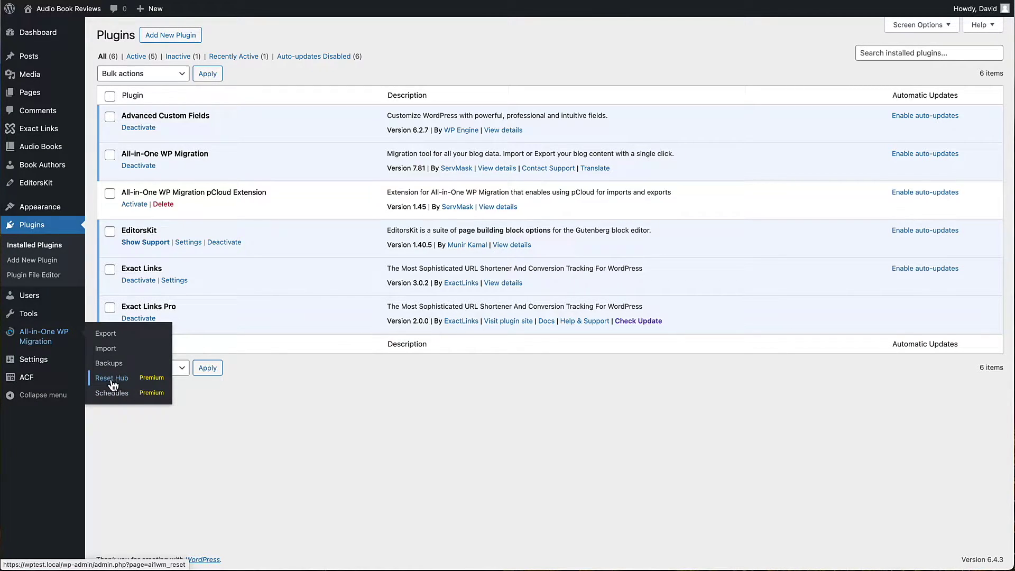
Step: Open the All-in-One WP Migration Export page, expand Advanced options and reveal the Export To destinations
click(107, 333)
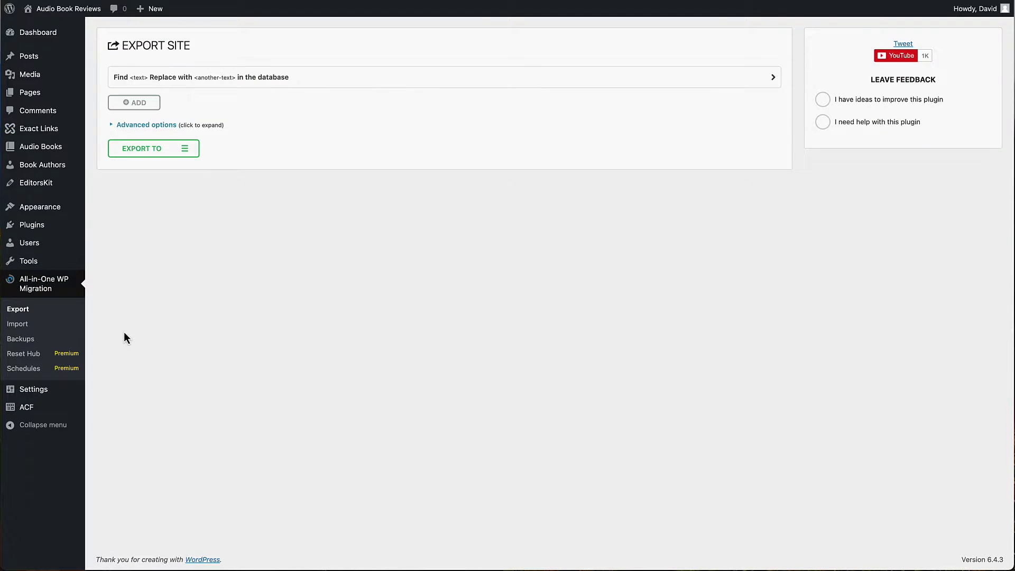
click(117, 127)
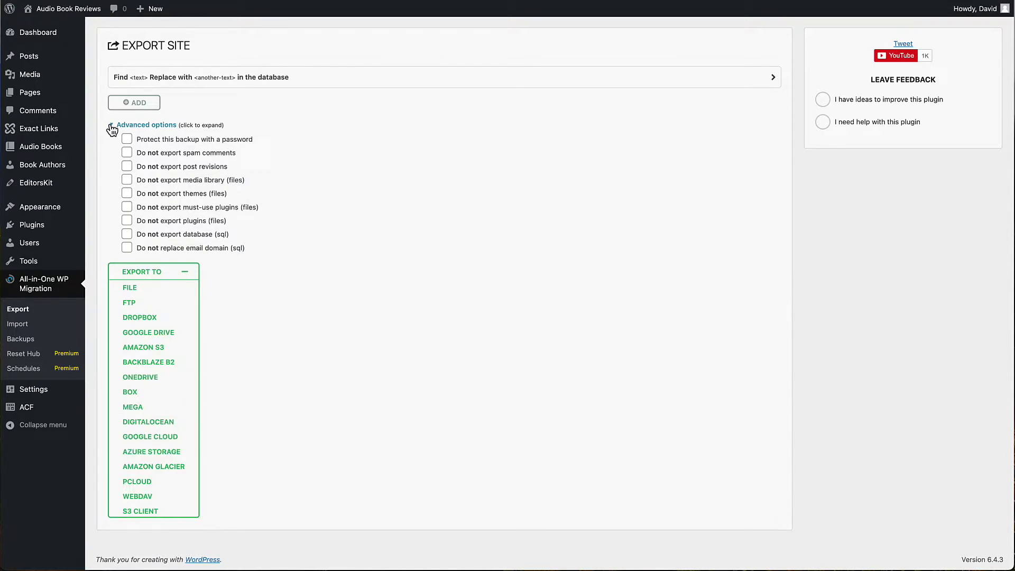
click(112, 125)
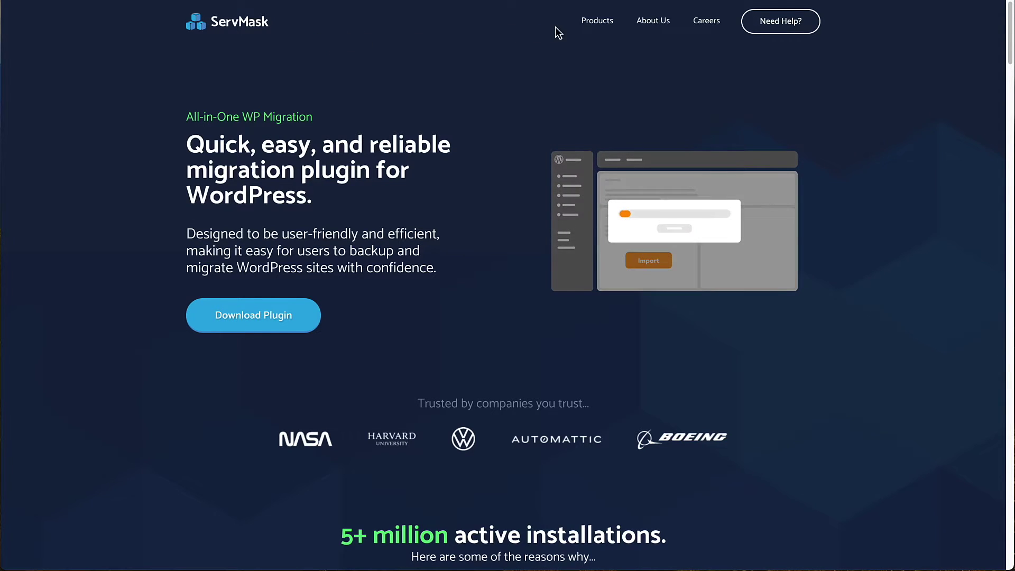
Step: Scroll through ServMask's Products page to review the premium storage extensions and their prices
scroll(70, 260, down, 2)
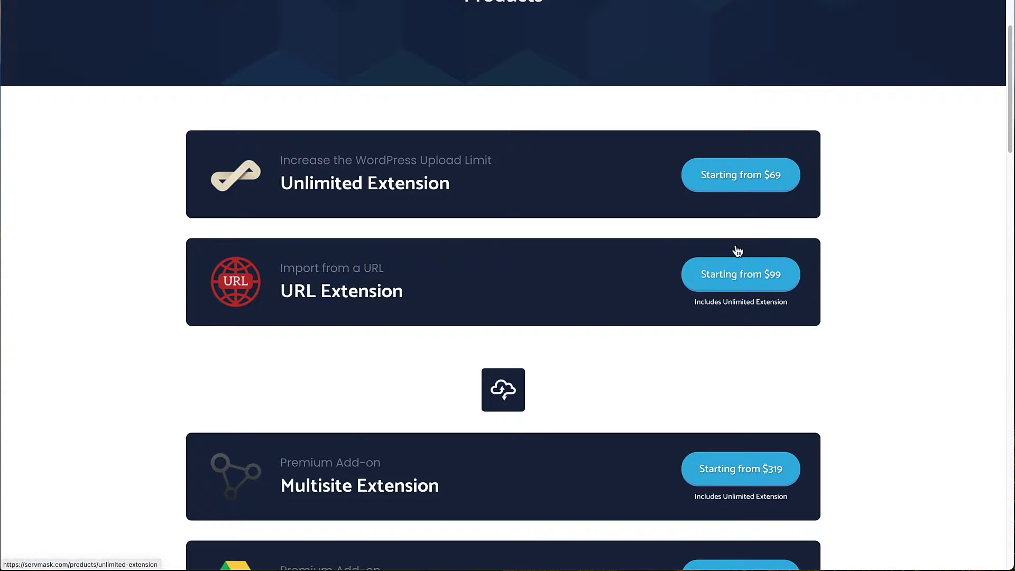
scroll(205, 286, down, 10)
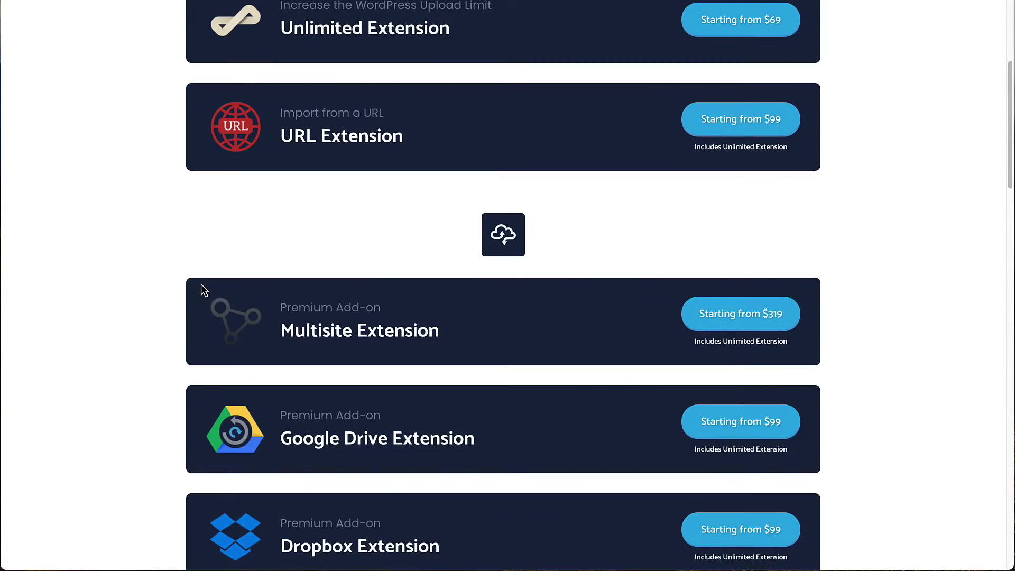
scroll(198, 283, down, 8)
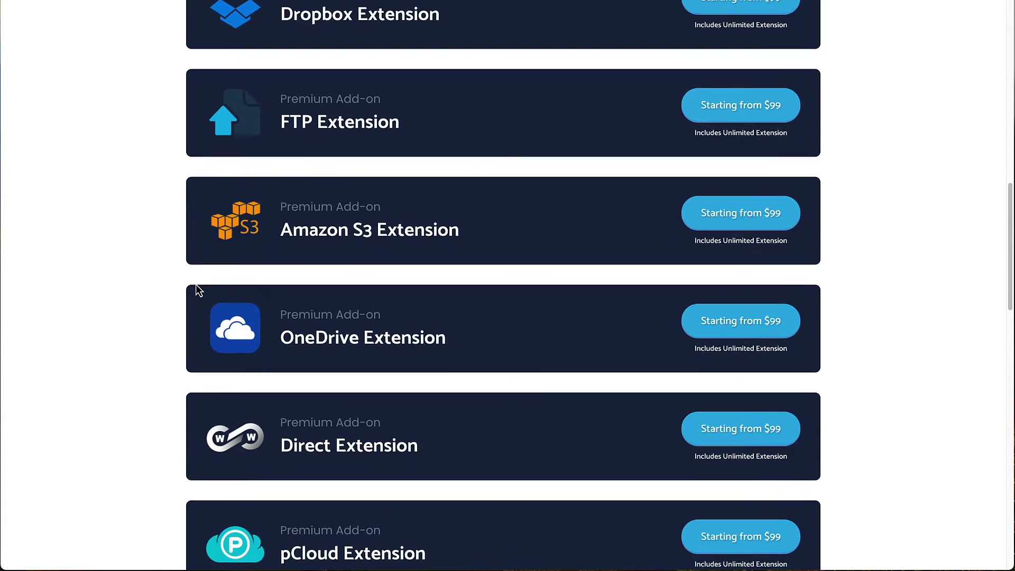
scroll(194, 285, down, 8)
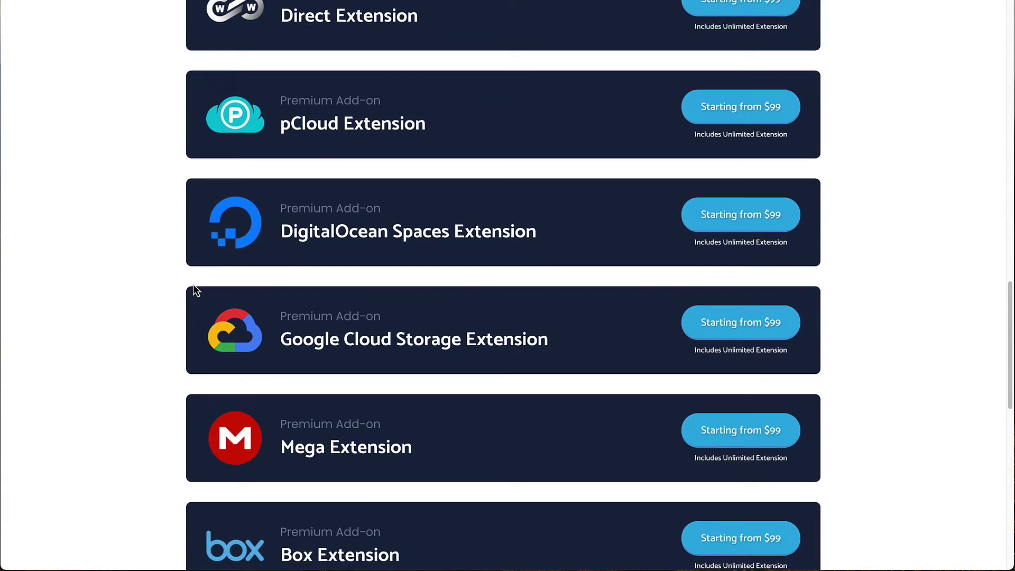
scroll(193, 286, down, 8)
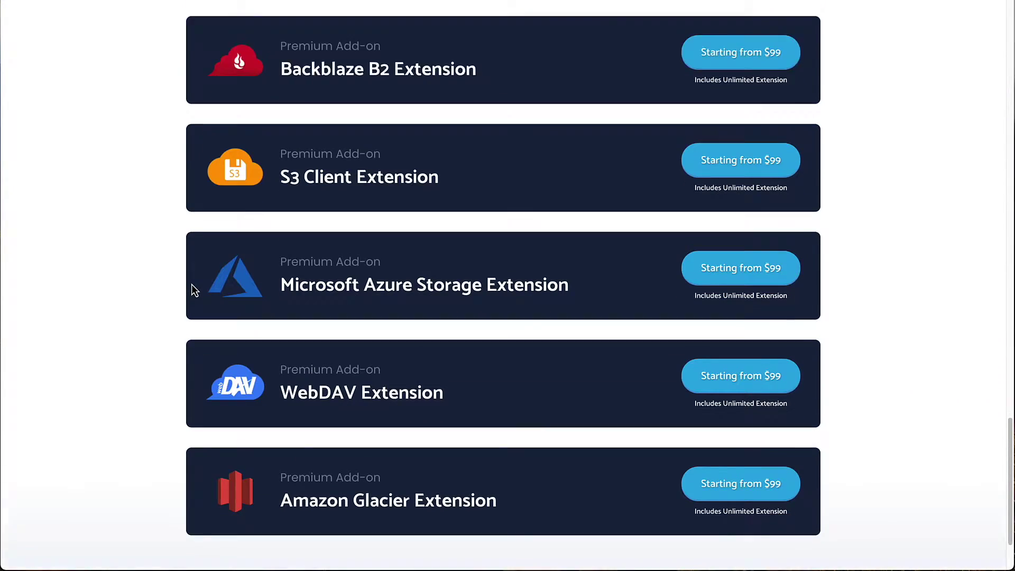
scroll(188, 284, up, 20)
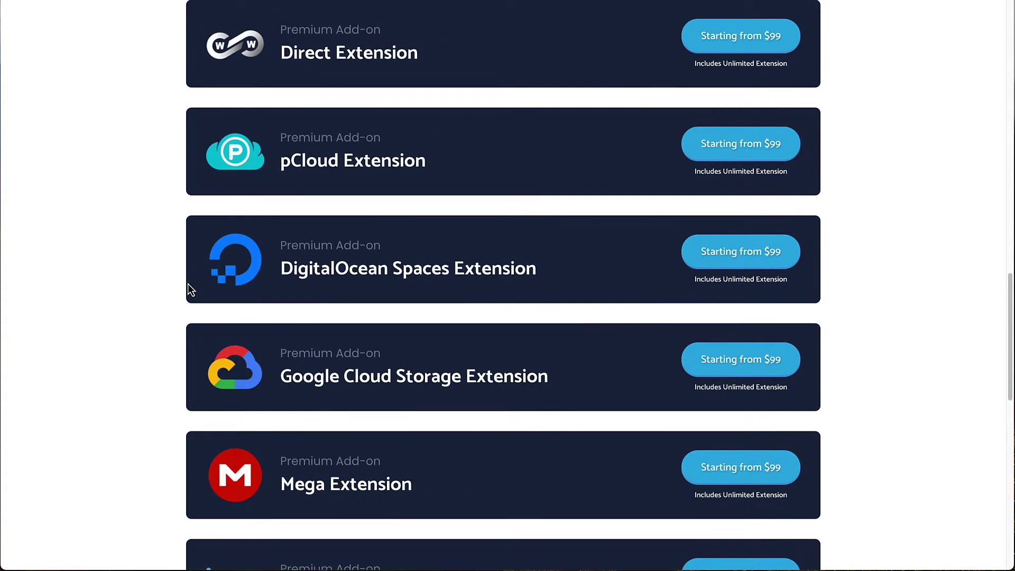
scroll(187, 284, up, 6)
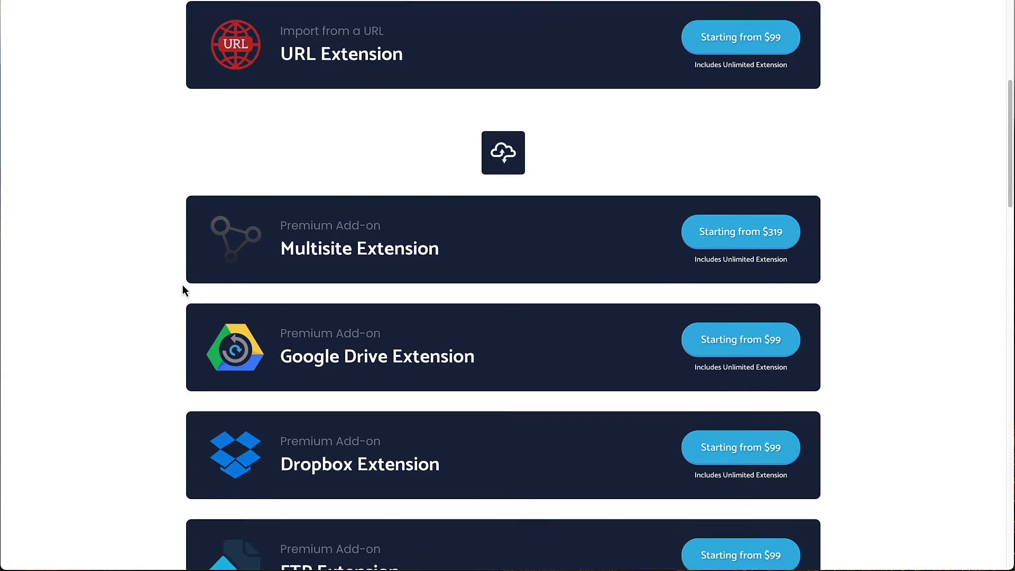
scroll(182, 286, down, 1)
scroll(173, 284, down, 2)
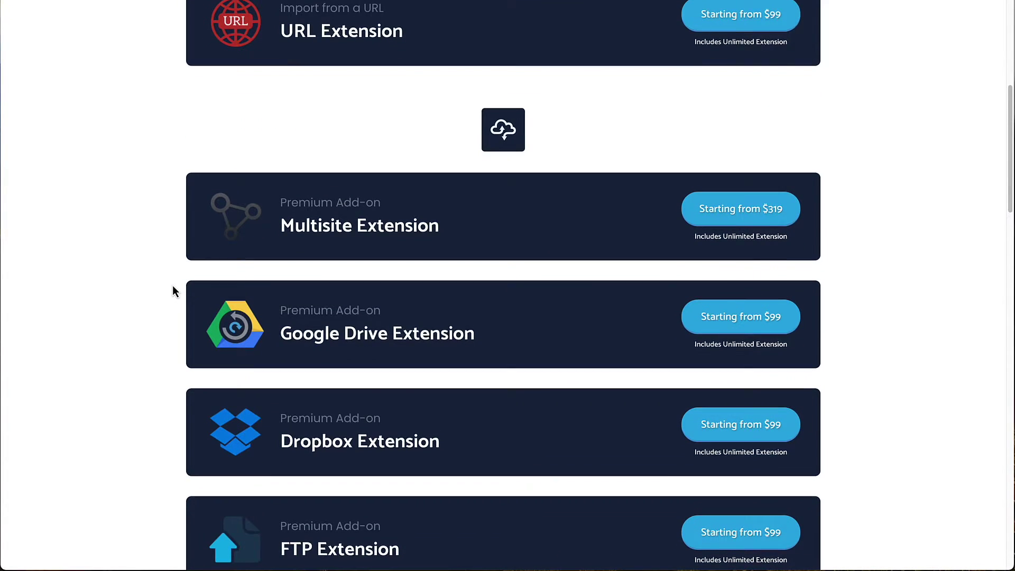
scroll(303, 265, down, 3)
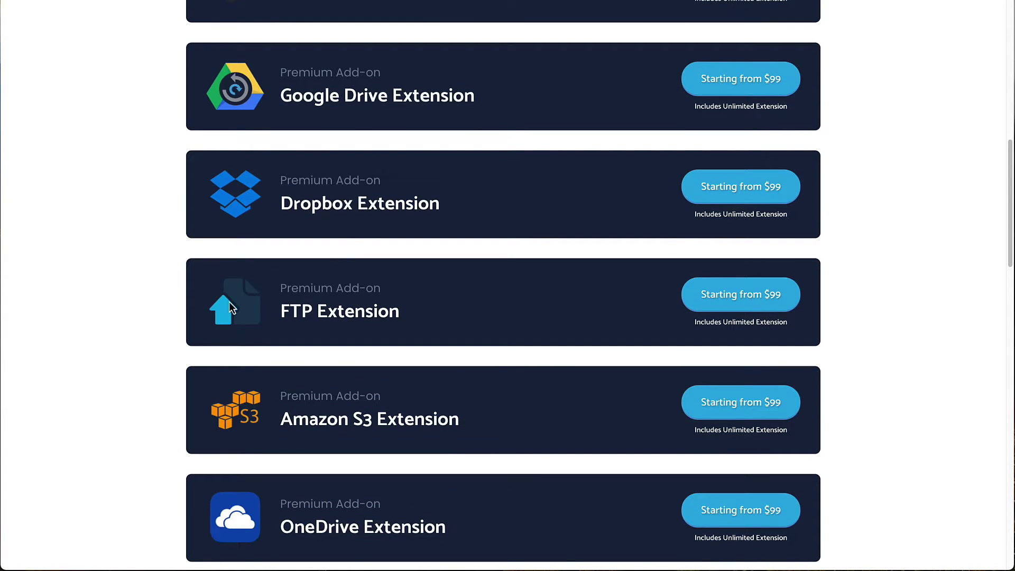
scroll(182, 287, up, 10)
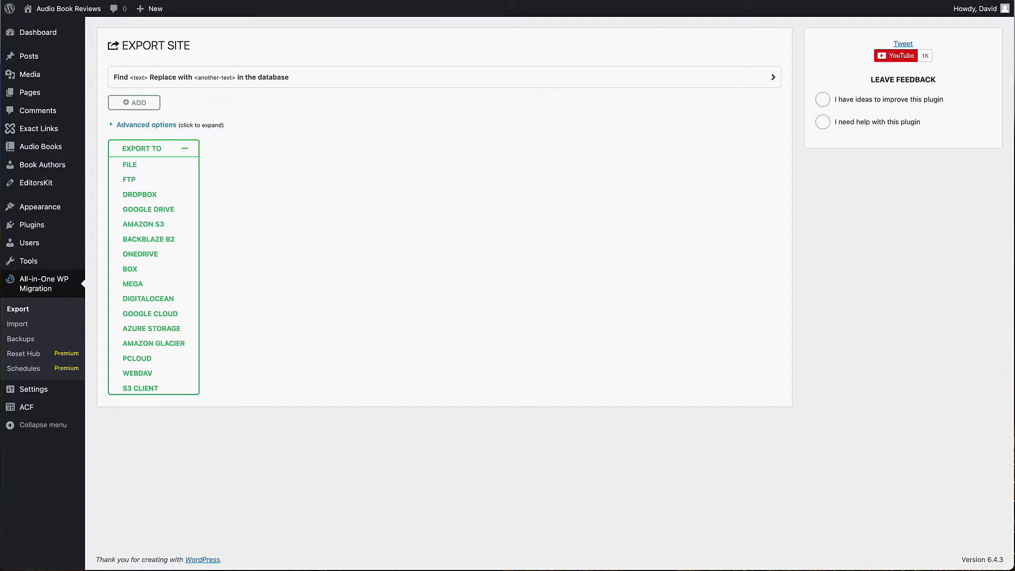
Step: Export the whole site to File and confirm the 96.64 MB backup in the Backups list
click(128, 166)
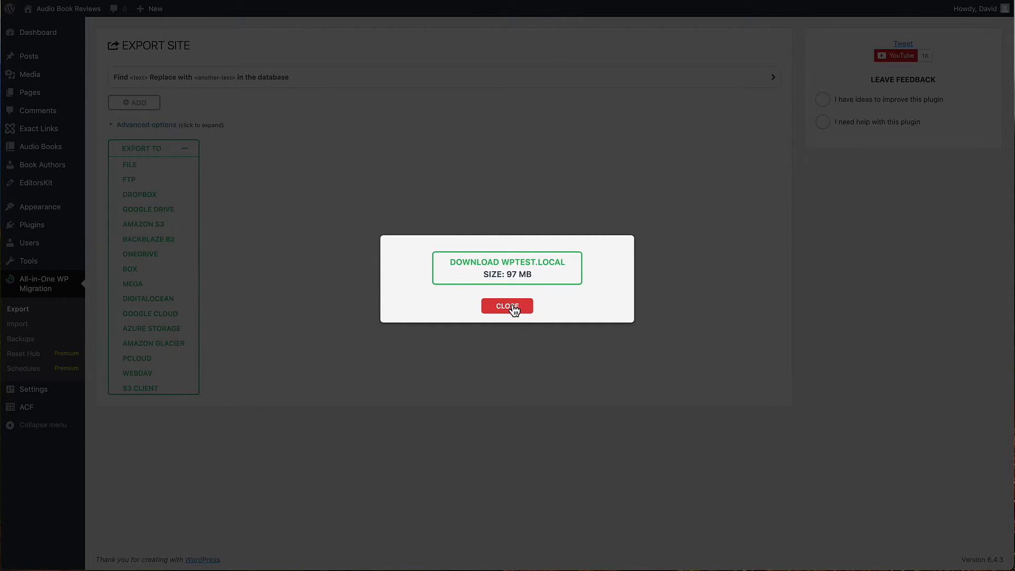
click(510, 309)
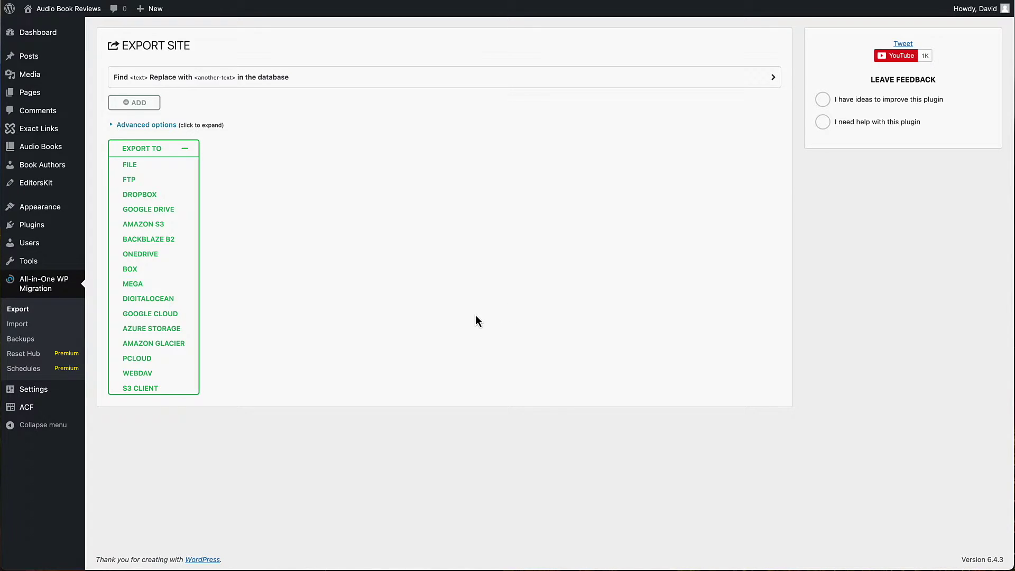
click(24, 340)
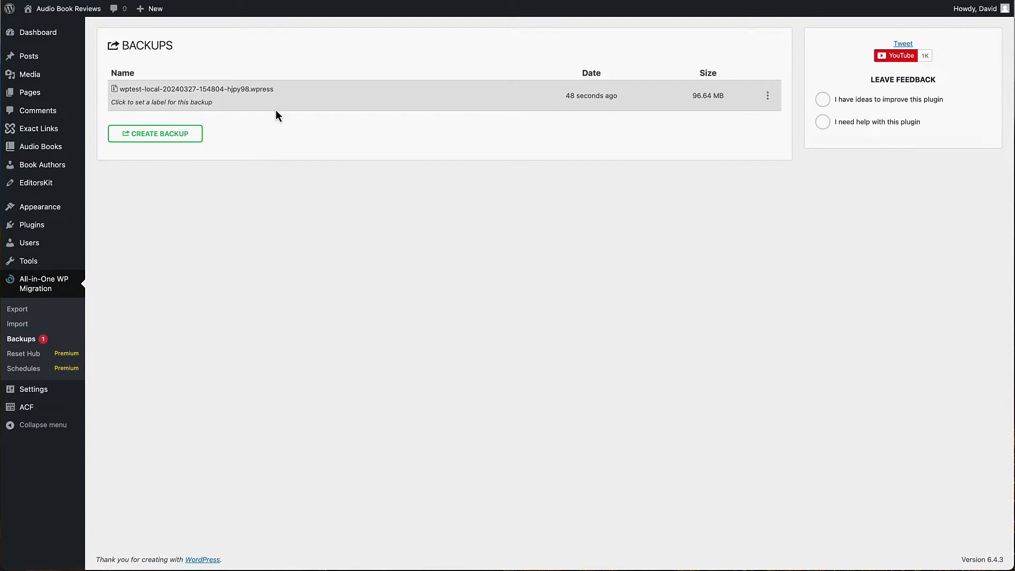
click(767, 93)
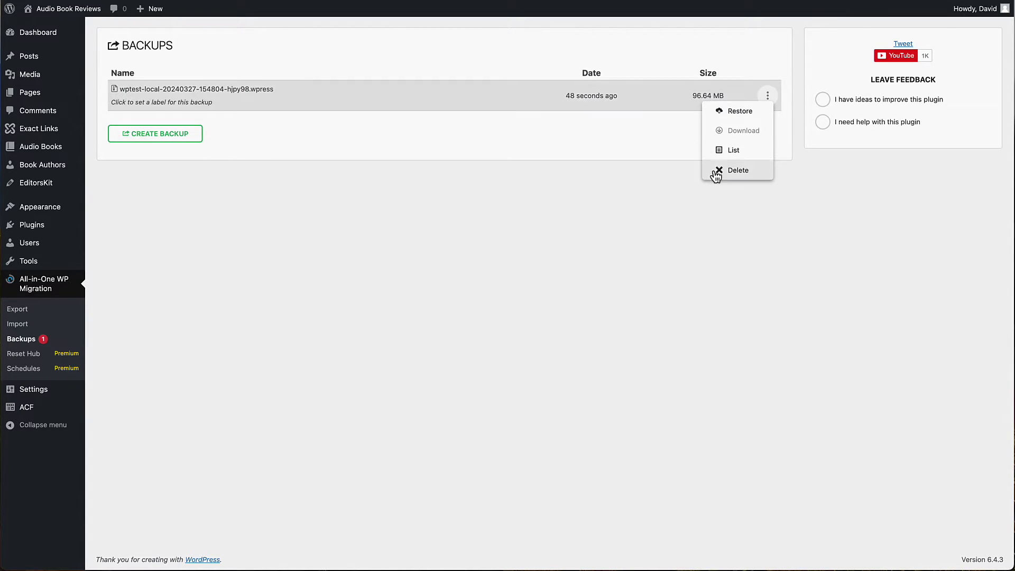
click(401, 229)
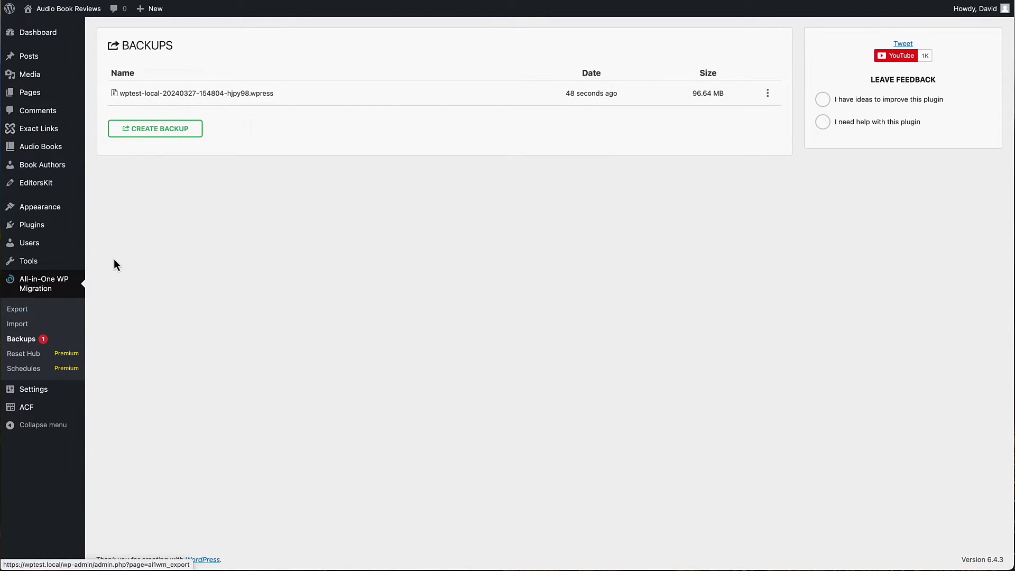
mouse_move(81, 226)
click(116, 230)
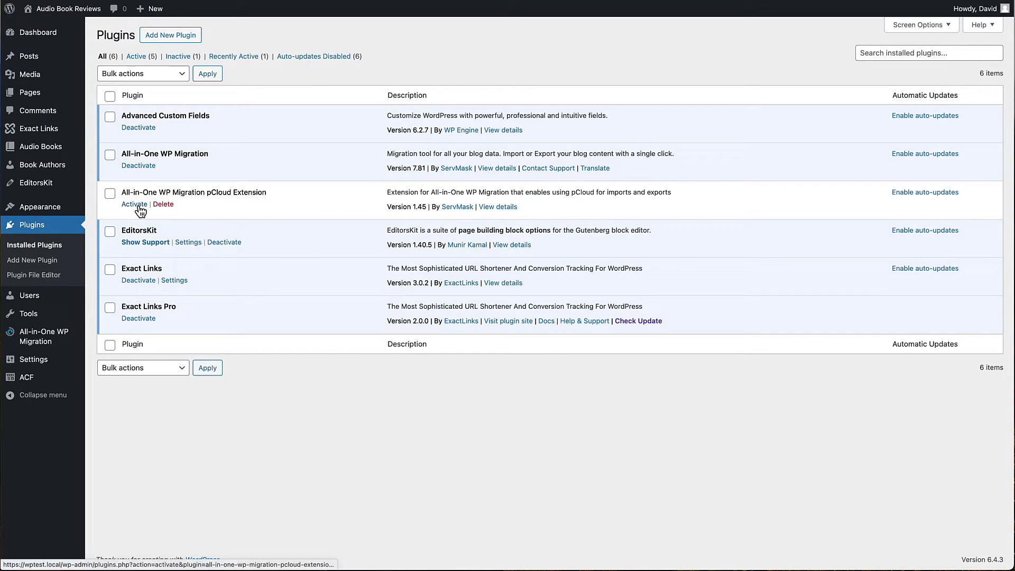
Step: Activate the All-in-One WP Migration pCloud Extension on the Plugins page
click(137, 205)
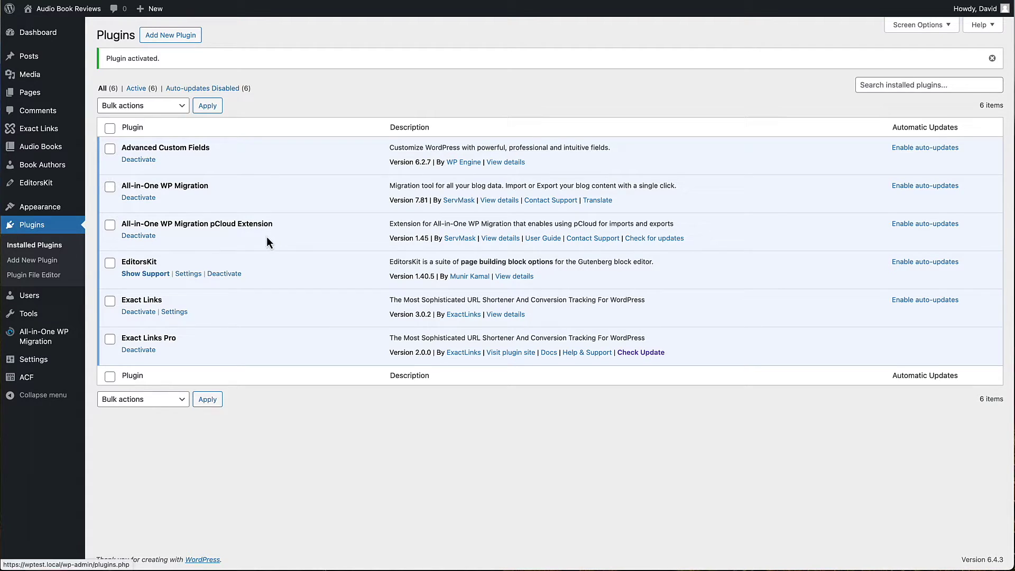
mouse_move(37, 346)
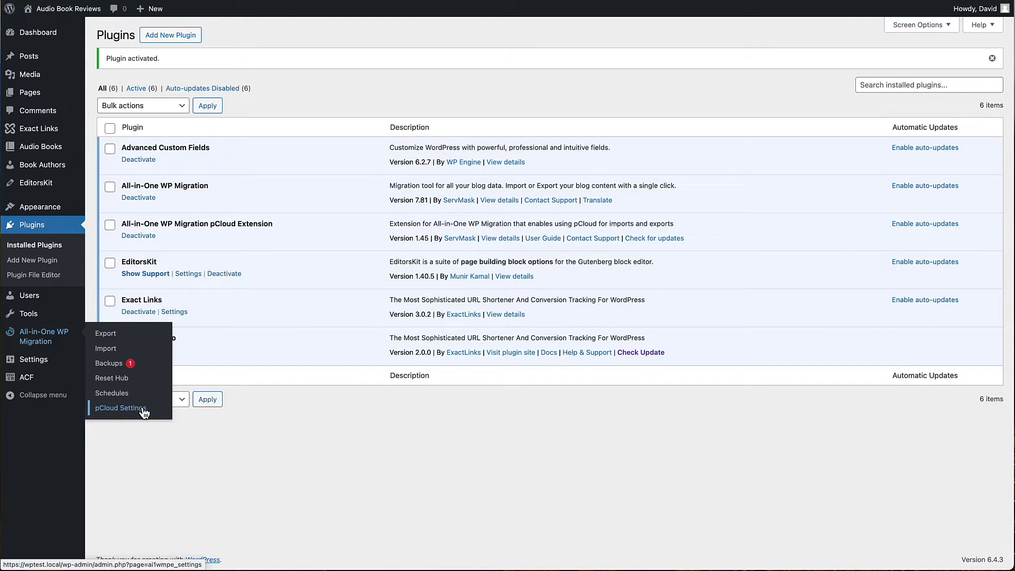
click(111, 378)
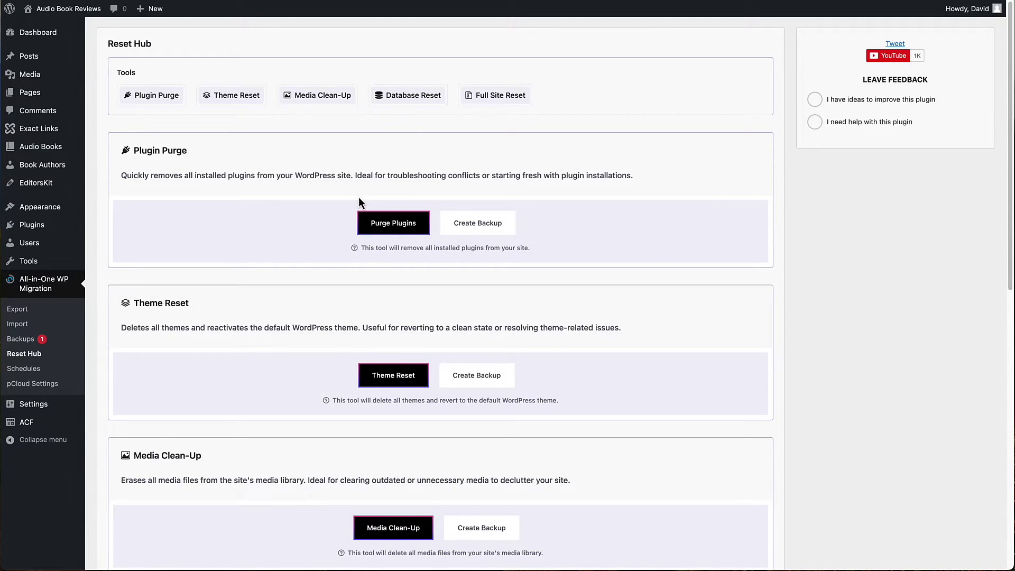
scroll(294, 197, down, 3)
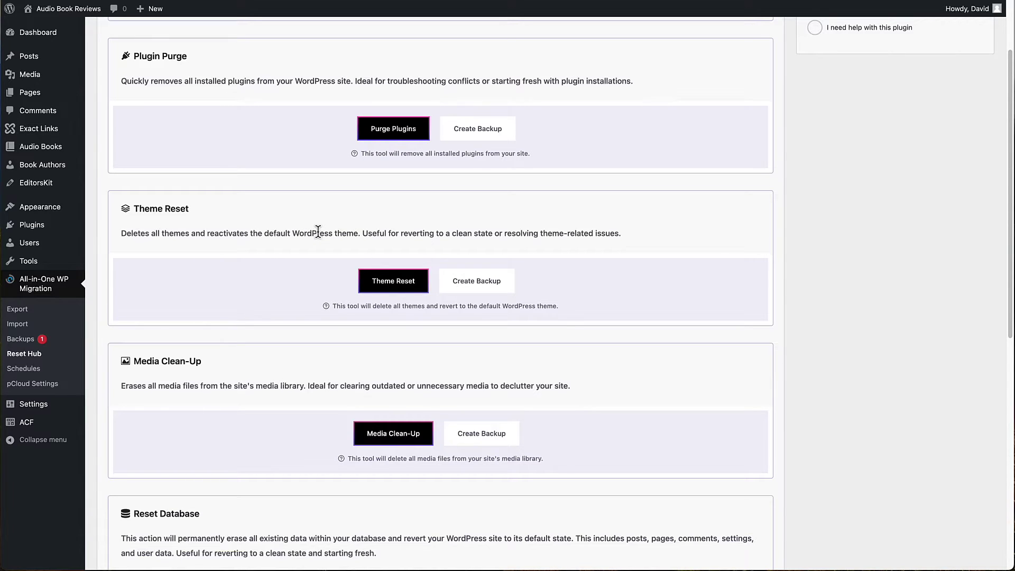
scroll(348, 232, down, 1)
scroll(345, 239, down, 3)
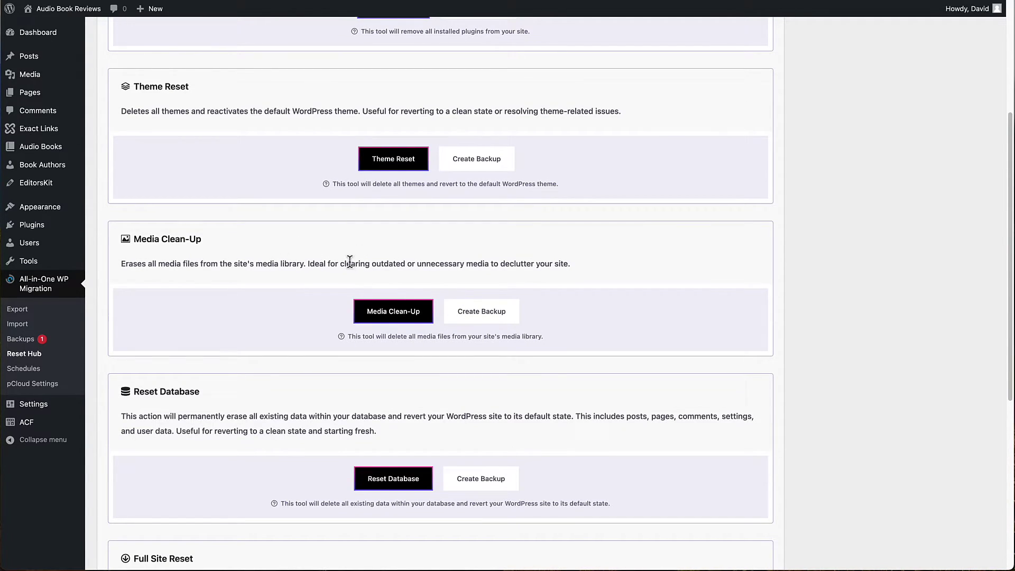
scroll(342, 258, down, 4)
scroll(341, 254, down, 1)
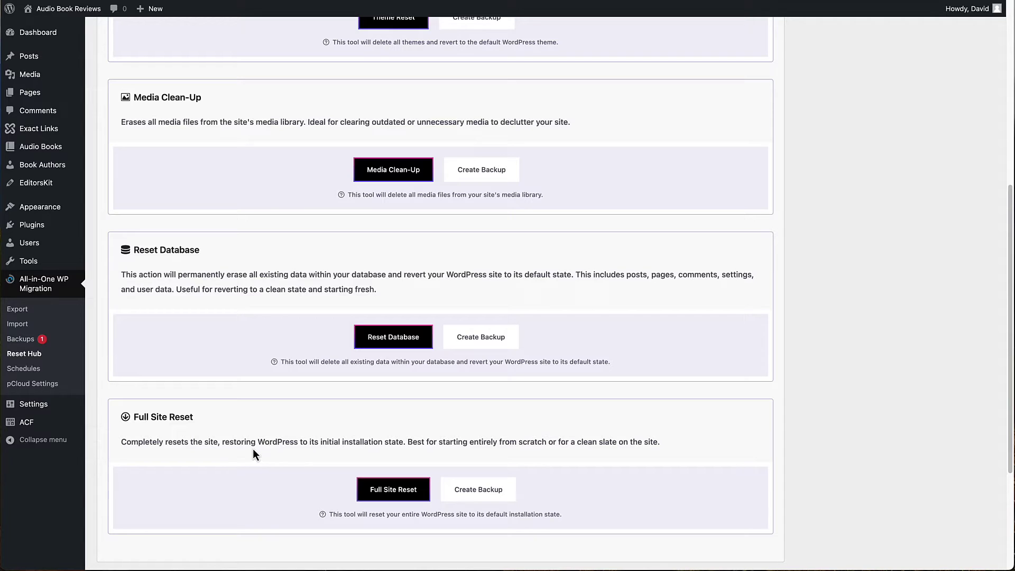
Step: Browse Posts, Media and Plugins, ending on Themes with Blocksy, Kadence, Twenty Twenty-Four and Twenty Twenty-Three
mouse_move(30, 62)
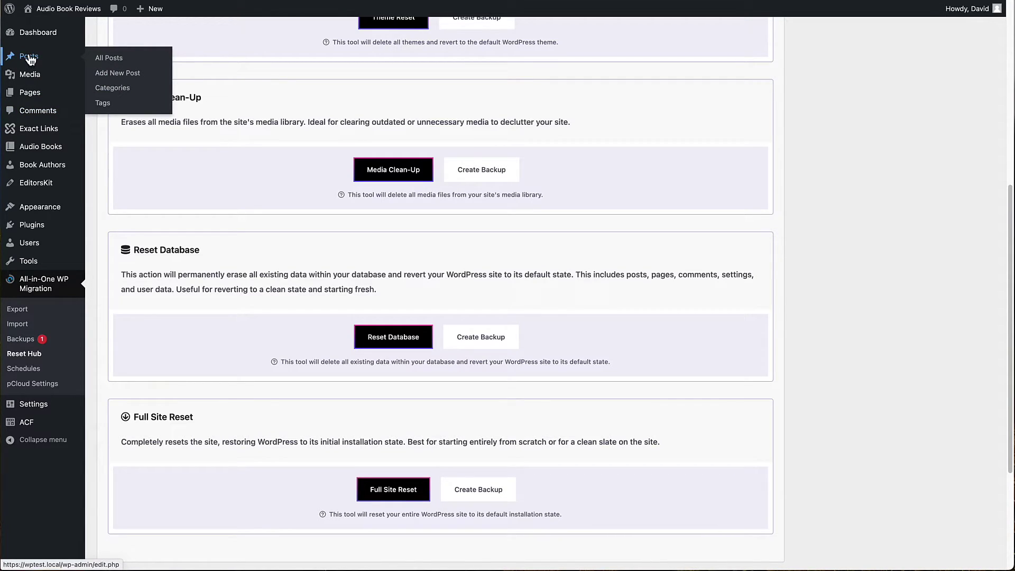
click(30, 58)
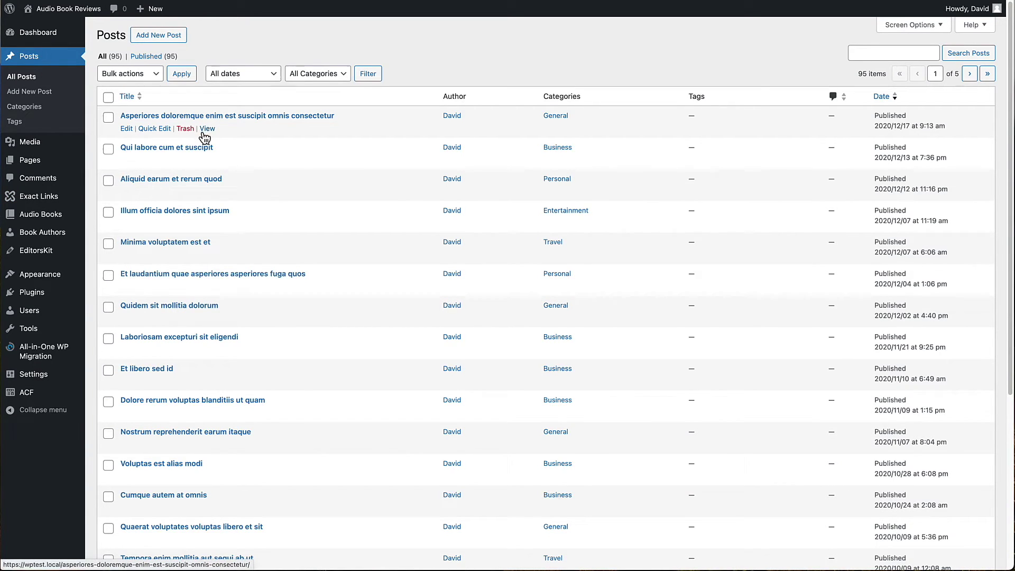
click(27, 142)
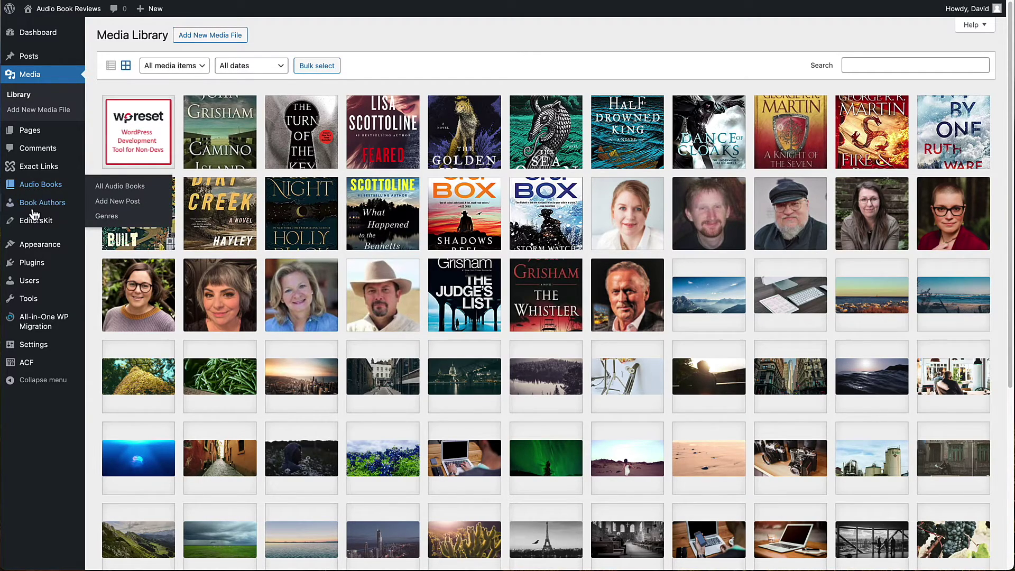
mouse_move(36, 186)
mouse_move(50, 167)
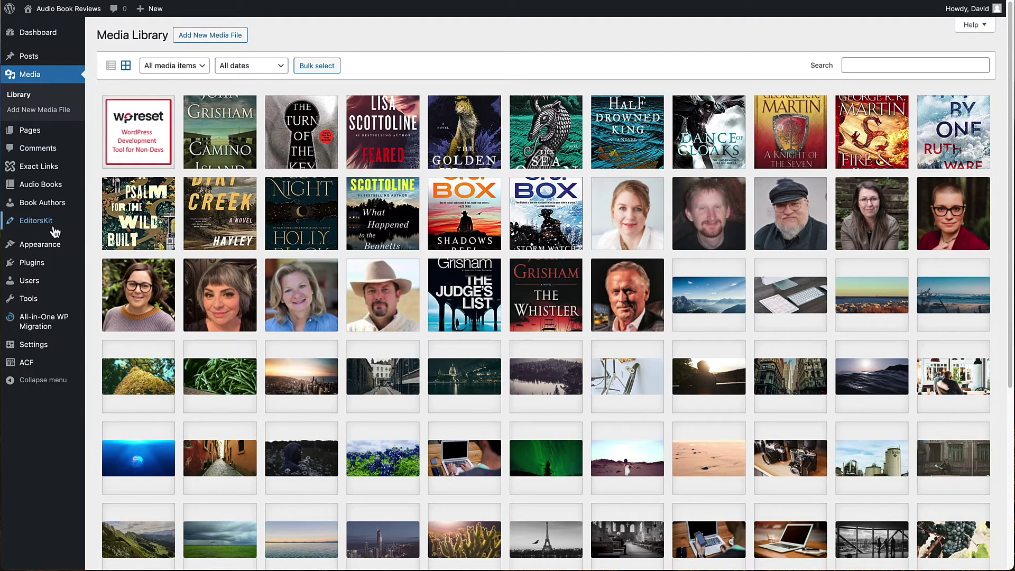
mouse_move(45, 224)
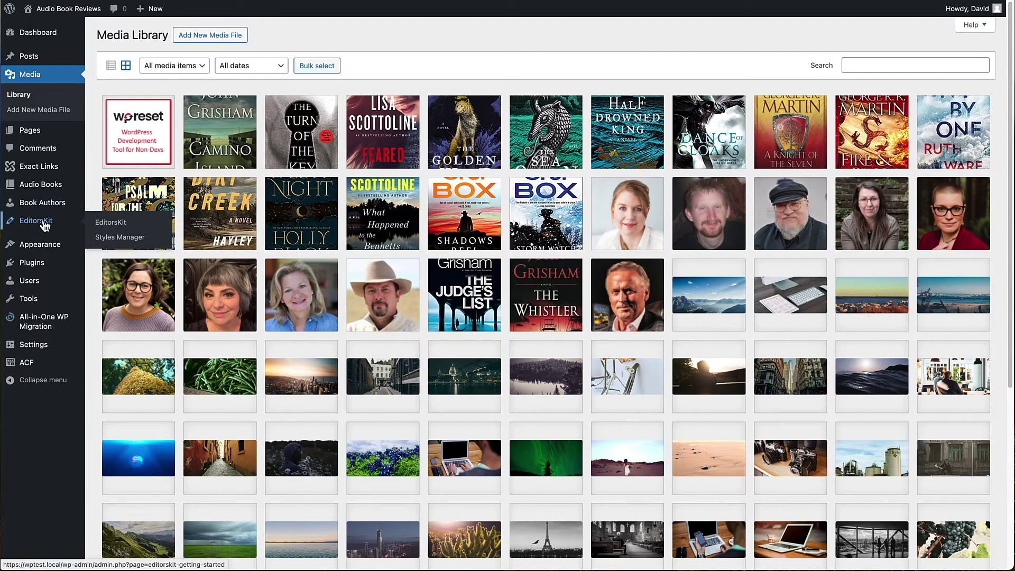
click(49, 262)
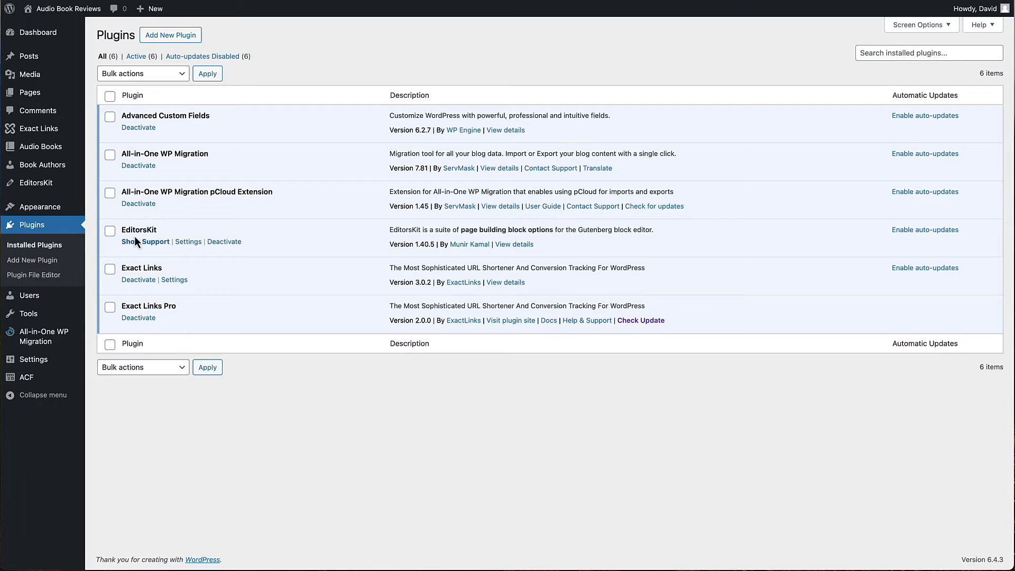
click(45, 207)
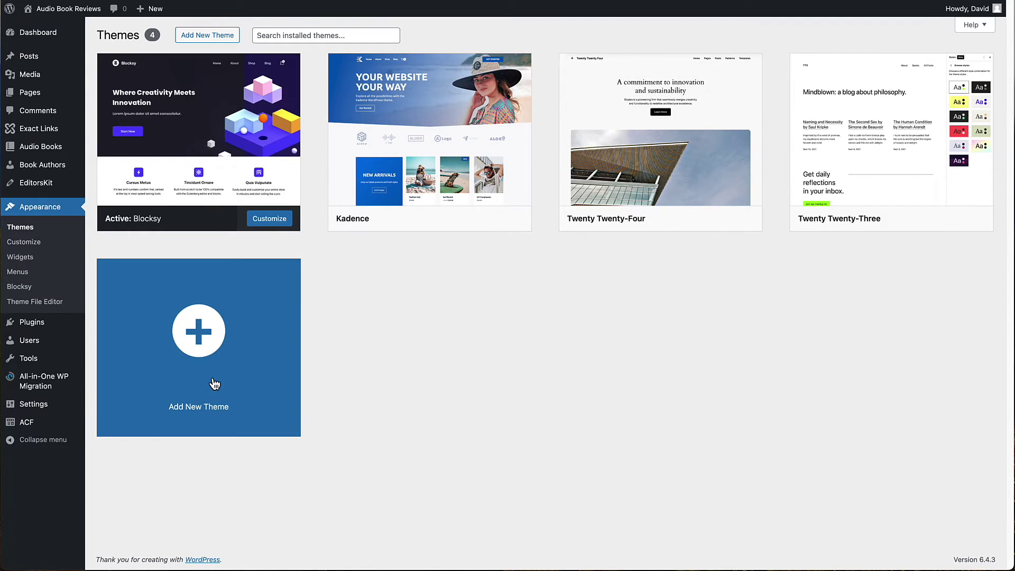
Step: Open All-in-One WP Migration's Reset Hub and scroll down to Full Site Reset and the backup
mouse_move(42, 388)
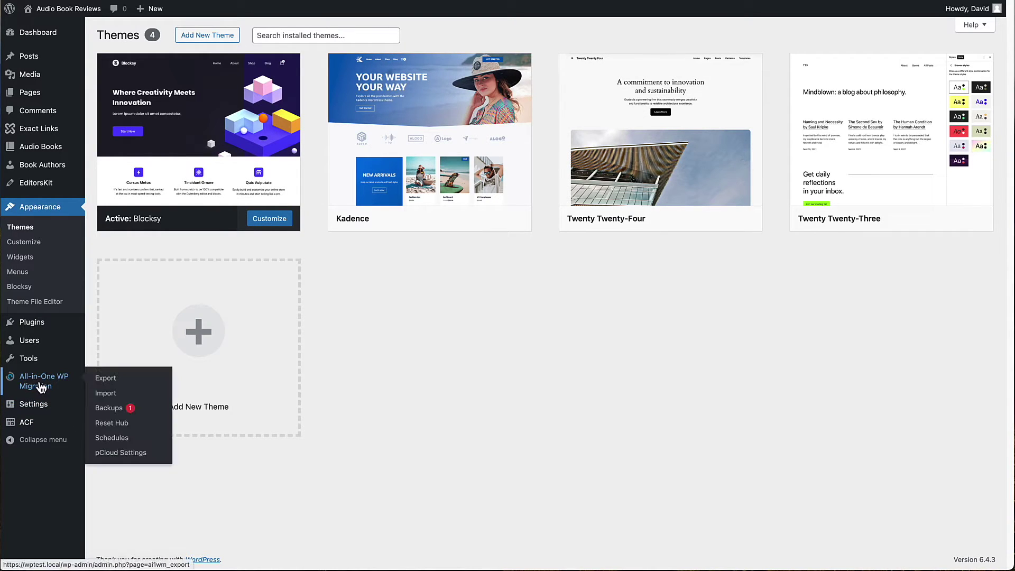
click(116, 424)
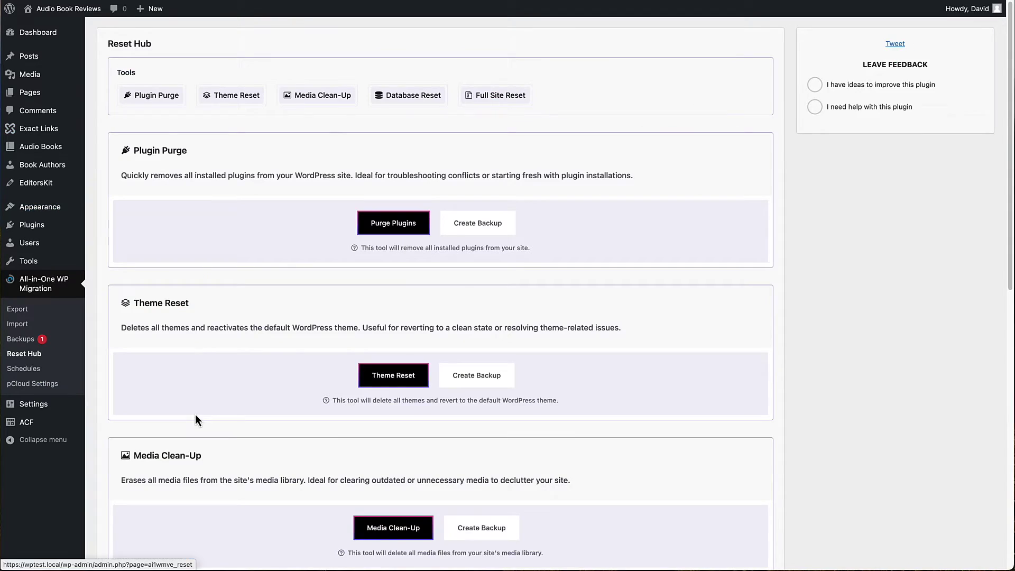
scroll(281, 367, down, 10)
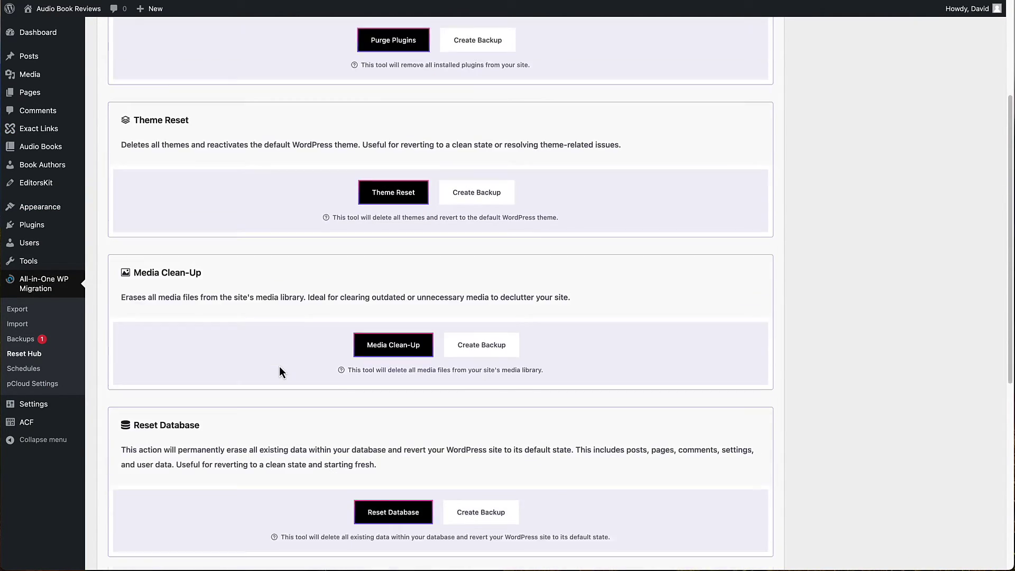
scroll(279, 370, down, 2)
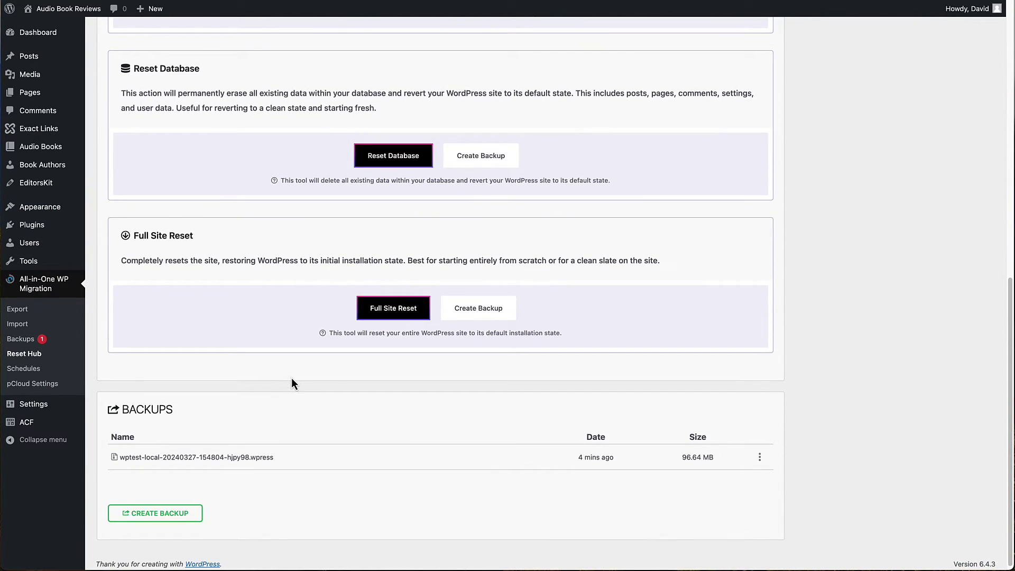
Step: Run Full Site Reset, confirming with the browser-saved account password until Reset Successful appears
click(389, 311)
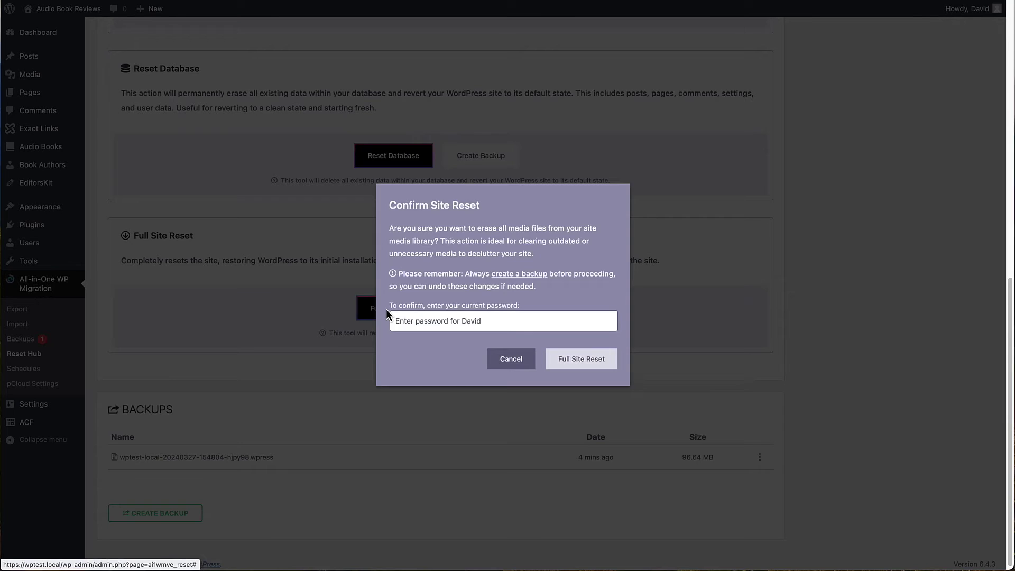
click(490, 318)
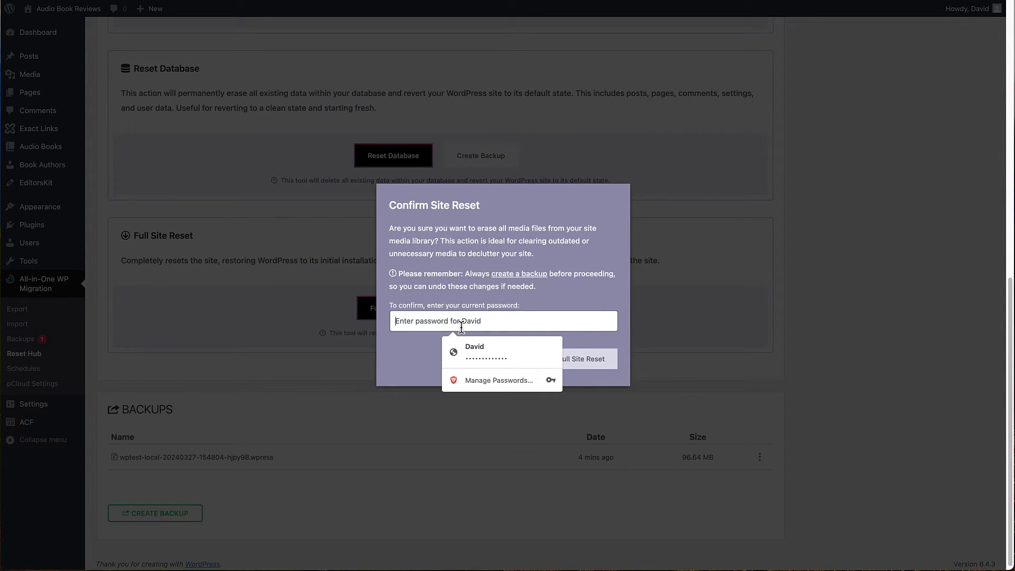
click(473, 355)
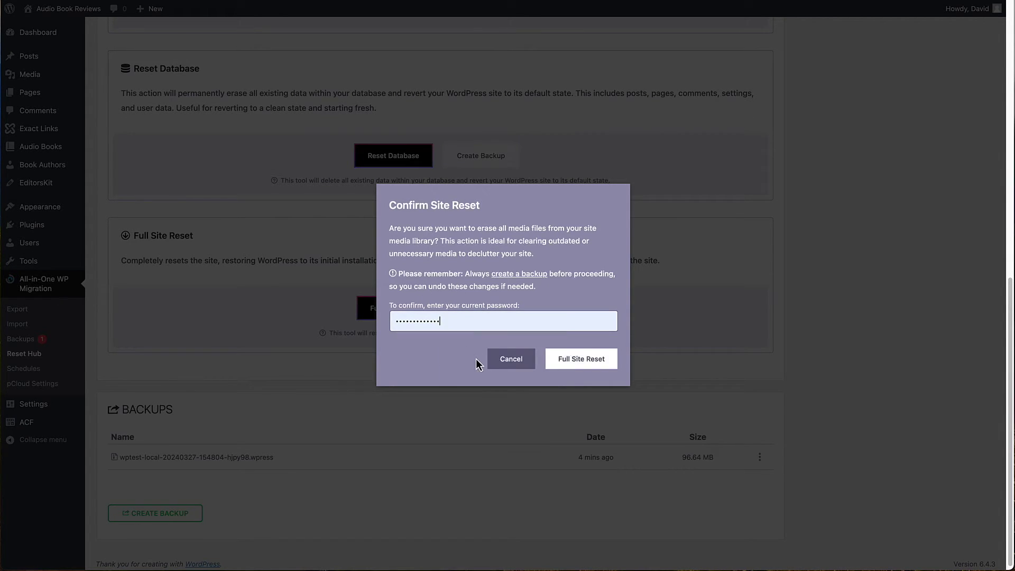
click(590, 361)
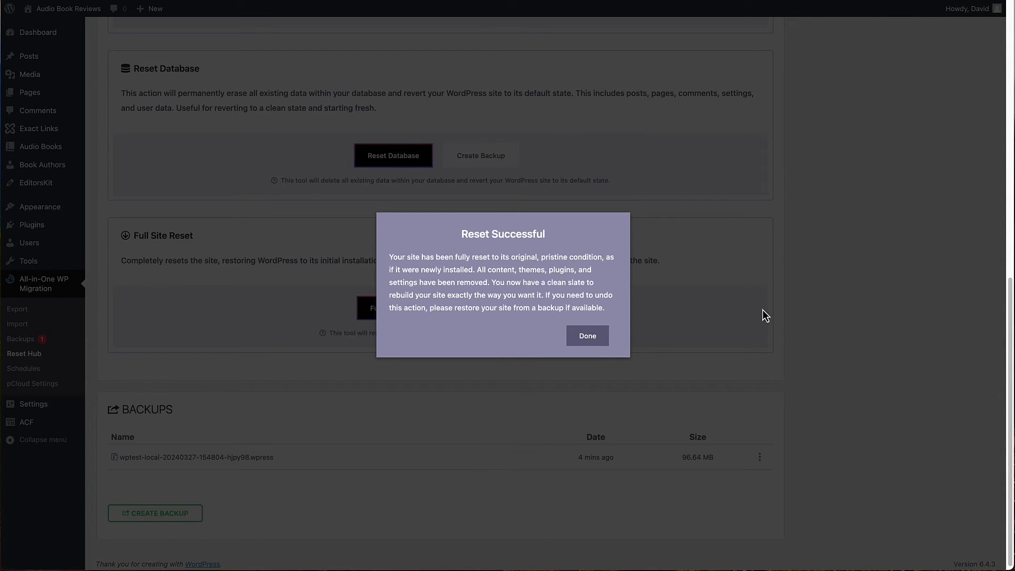
click(599, 339)
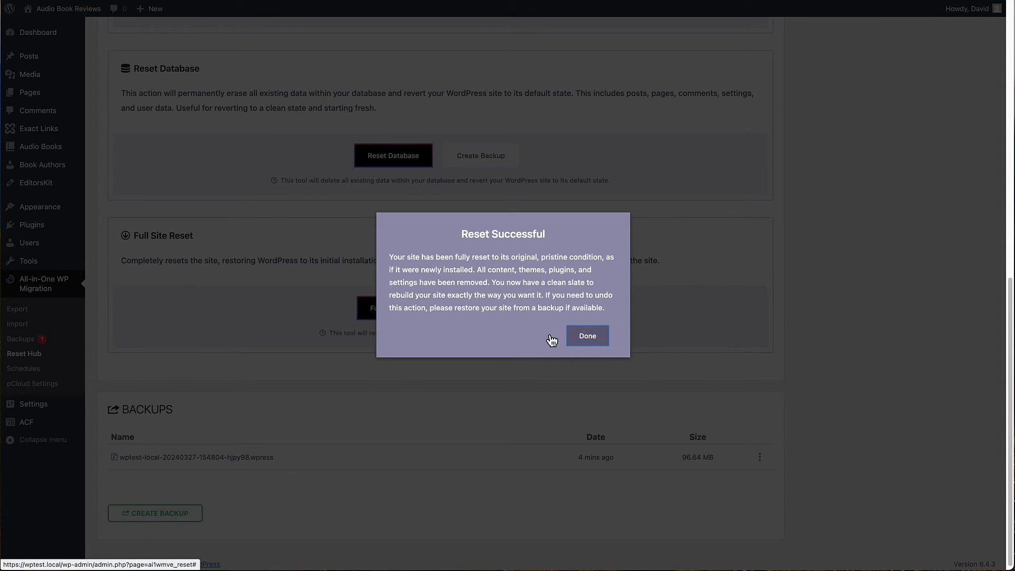
Step: Dismiss the success message and check the remaining plugins, posts, media library and themes
click(585, 336)
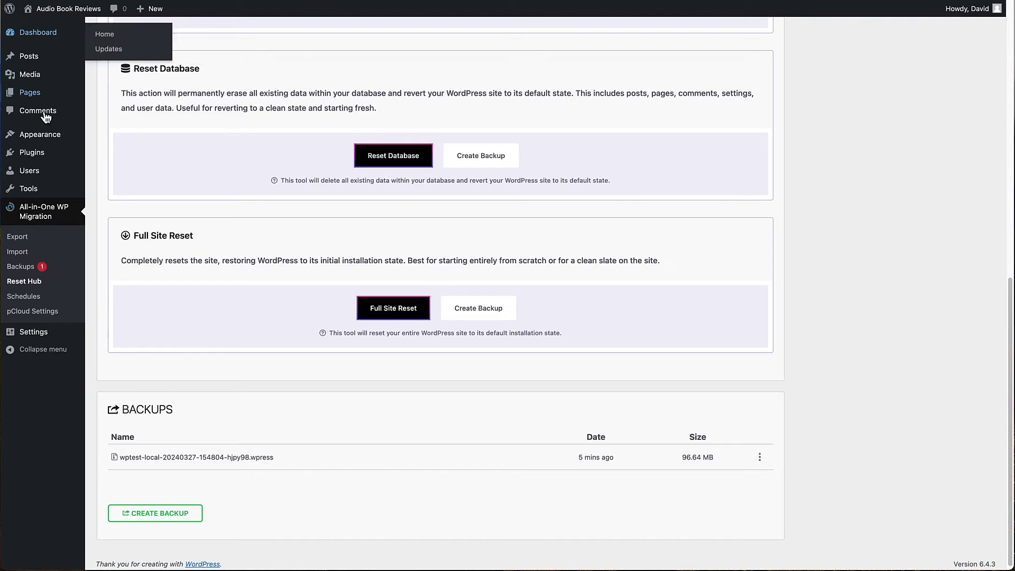
click(37, 155)
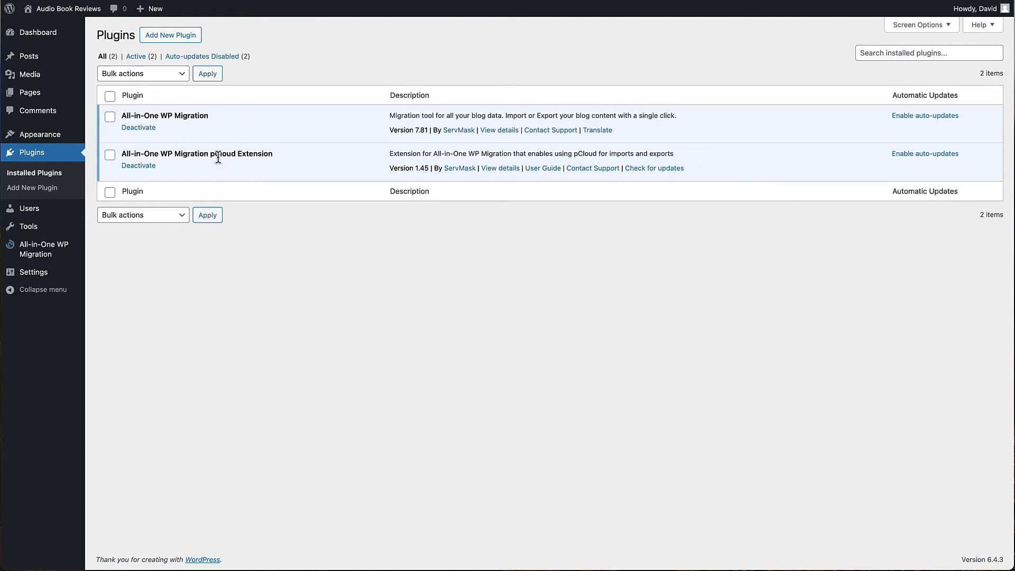
mouse_move(48, 254)
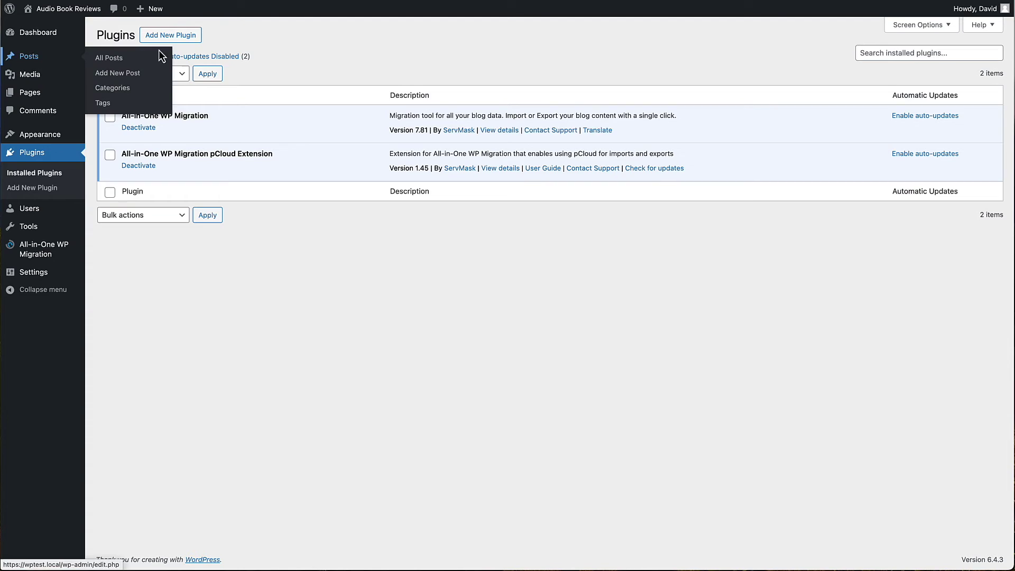
click(154, 52)
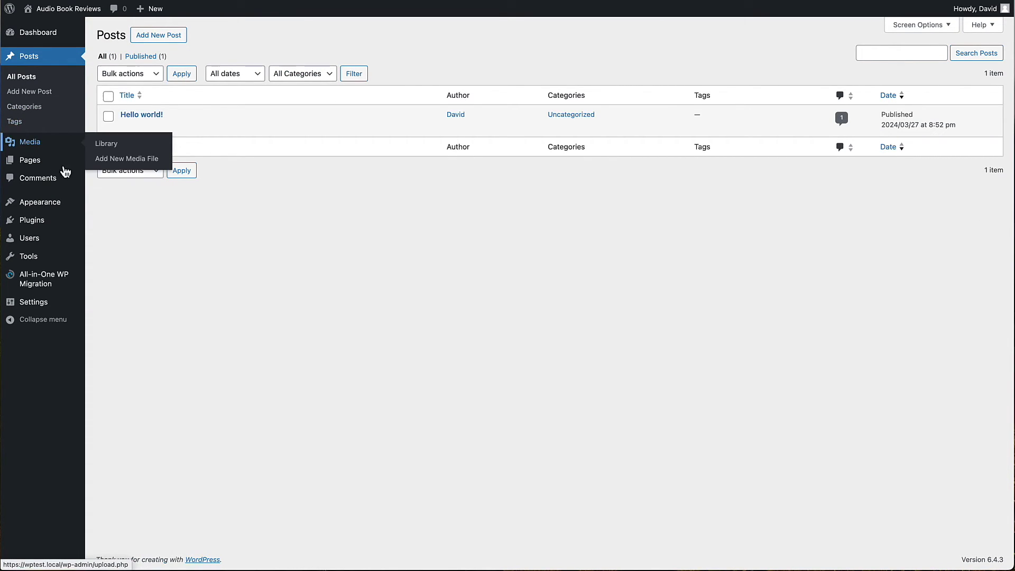
click(47, 142)
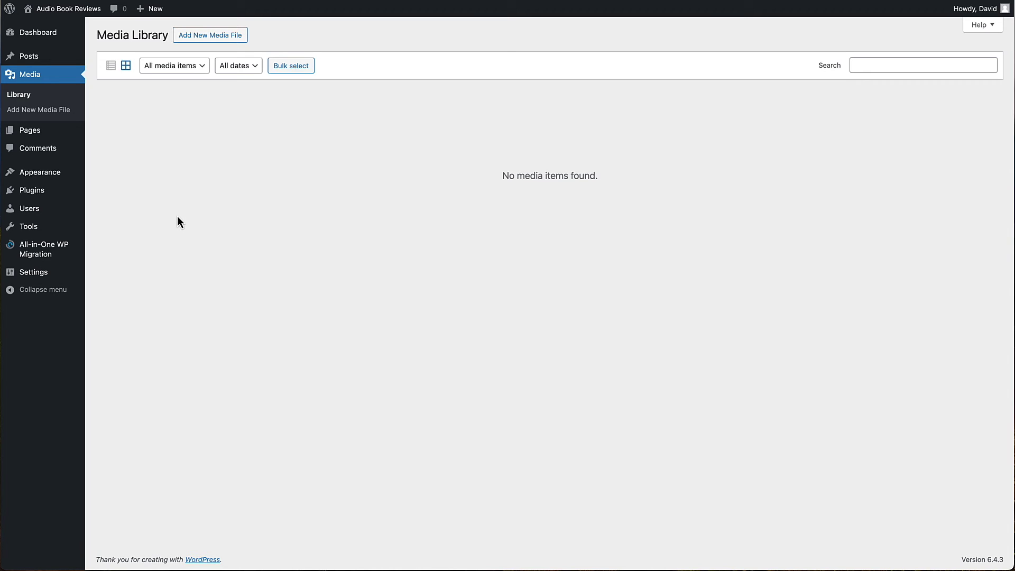
click(39, 172)
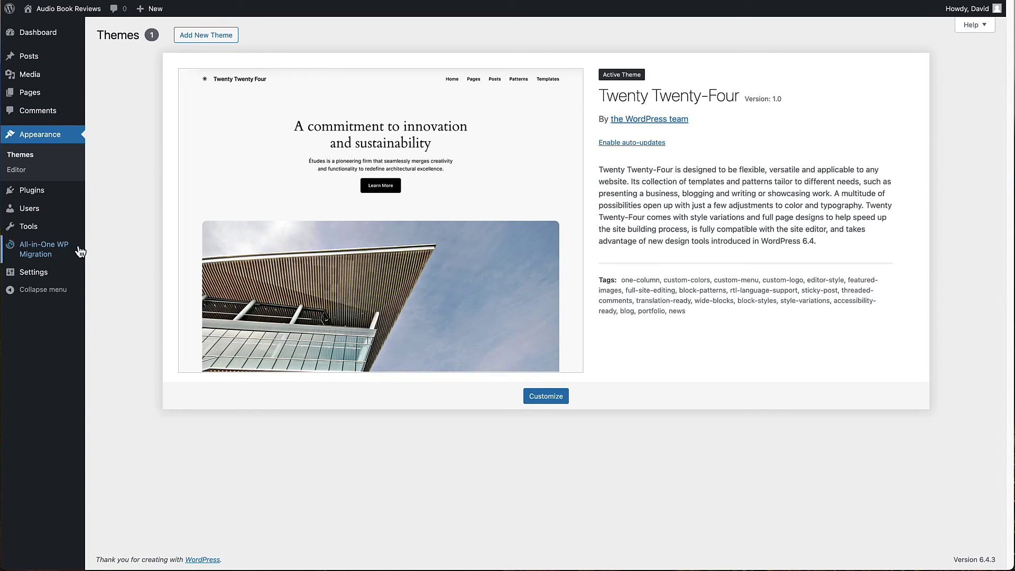
mouse_move(86, 254)
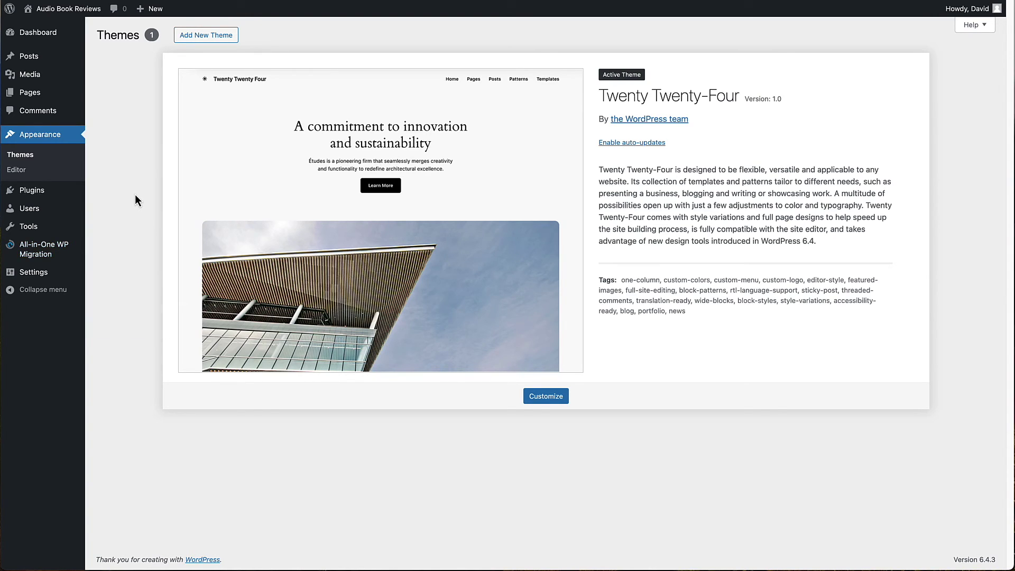